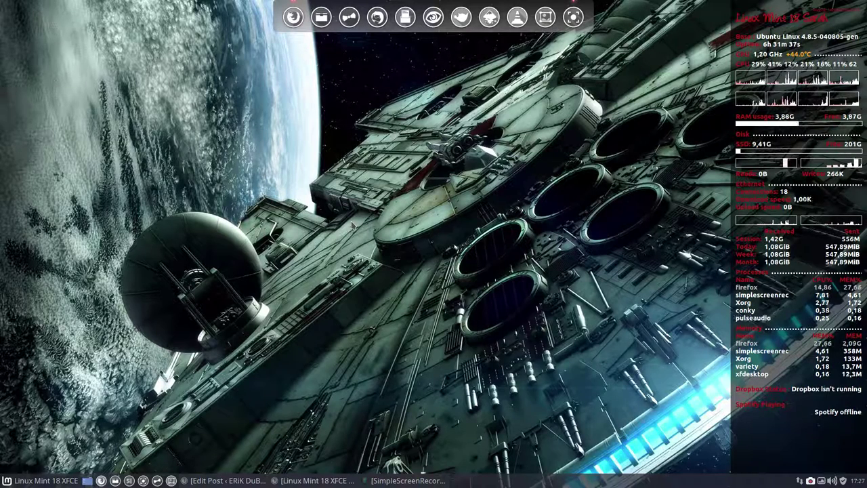
Run screenfetch in a new terminal, highlight the kernel version and screen resolution, and close the terminal.
{"action": "key", "text": "ctrl+alt+t"}
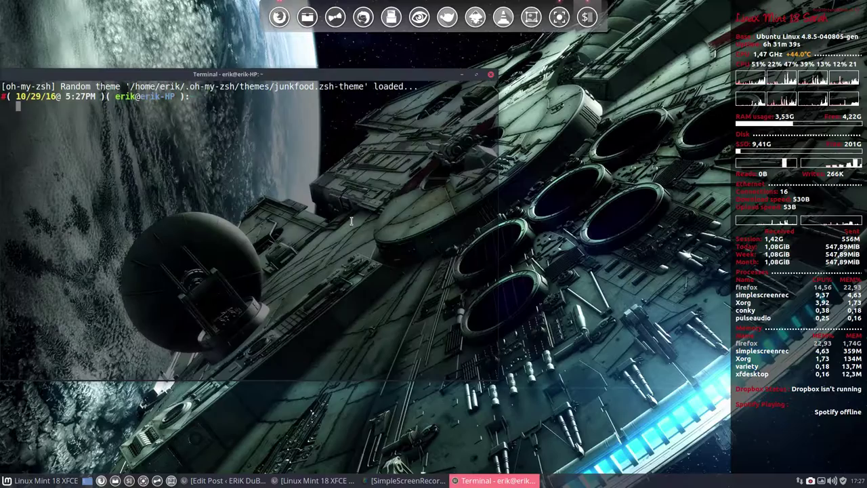
{"action": "type", "text": "screenfetch"}
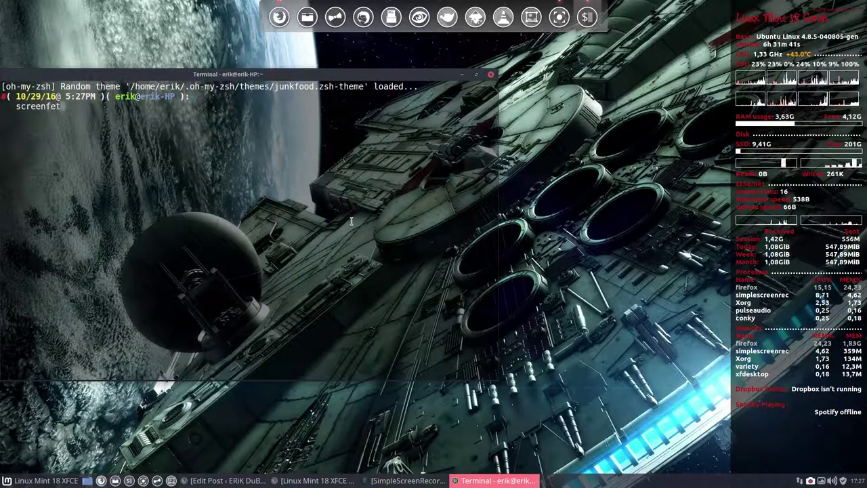
{"action": "key", "text": "Return"}
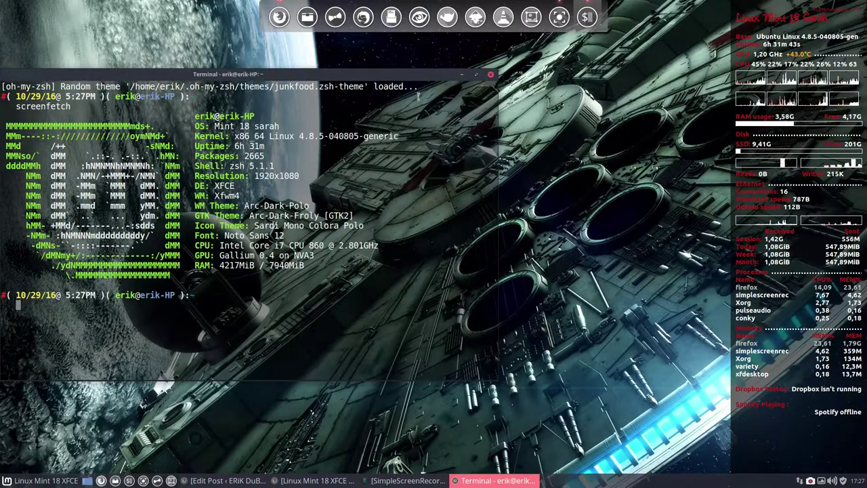
{"action": "left_click_drag", "start_coordinate": [339, 75], "coordinate": [503, 81]}
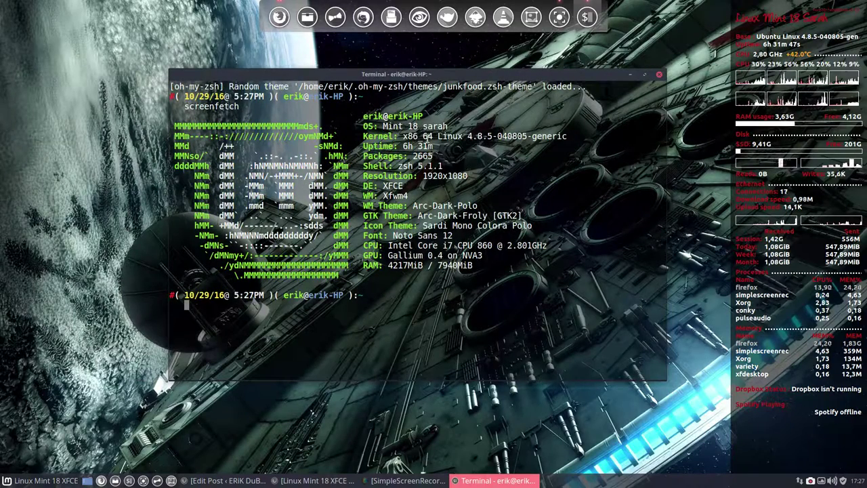
{"action": "left_click_drag", "start_coordinate": [467, 137], "coordinate": [497, 136]}
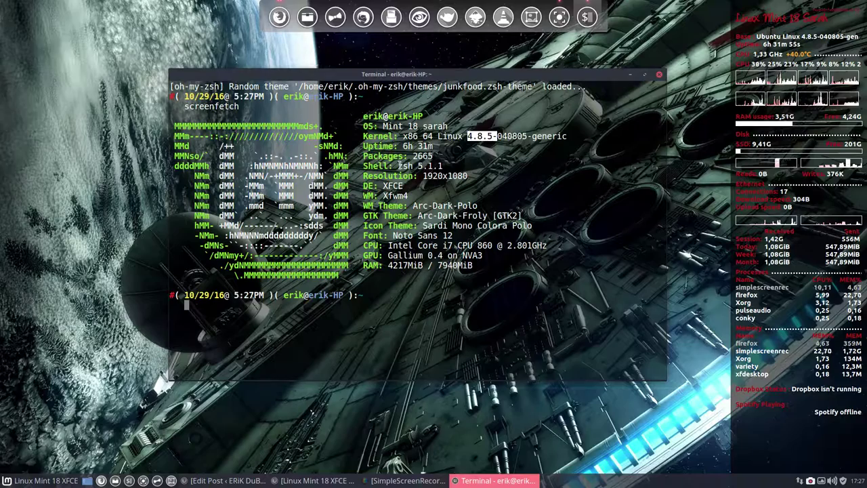
{"action": "left_click_drag", "start_coordinate": [398, 165], "coordinate": [438, 176]}
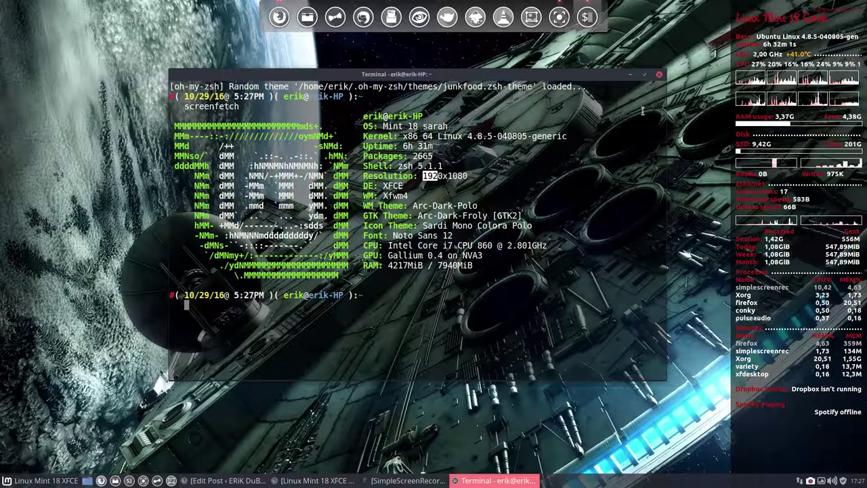
{"action": "left_click", "coordinate": [659, 75]}
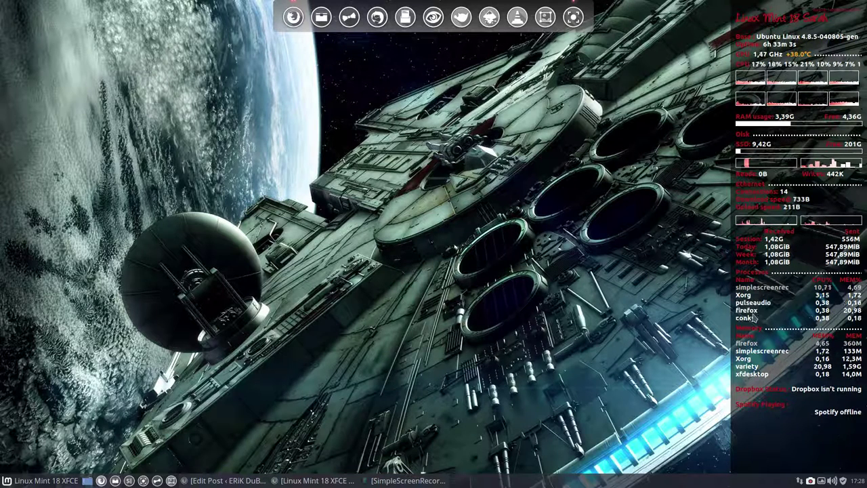
Open the DATA/Ultimate-Linux-Mint-18-Xfce folder from the home directory and start a terminal in it, placed over the centre of the screen.
{"action": "left_click", "coordinate": [321, 16]}
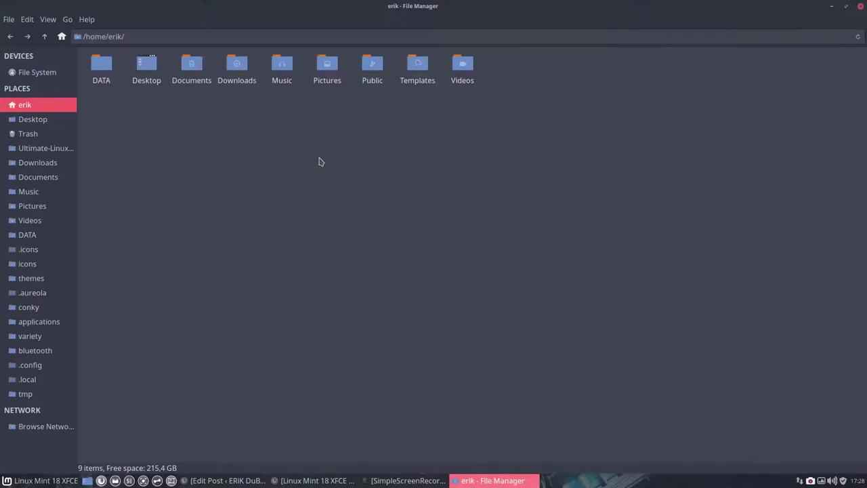
{"action": "double_click", "coordinate": [102, 68]}
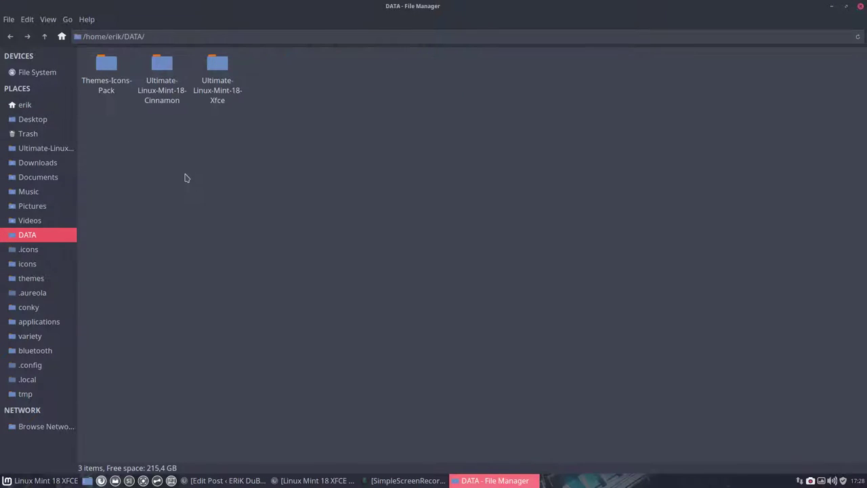
{"action": "double_click", "coordinate": [219, 62]}
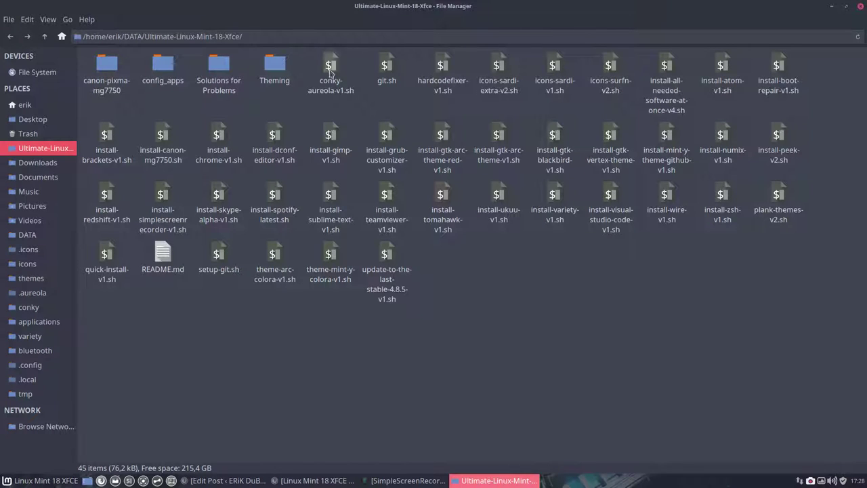
{"action": "left_click", "coordinate": [331, 71]}
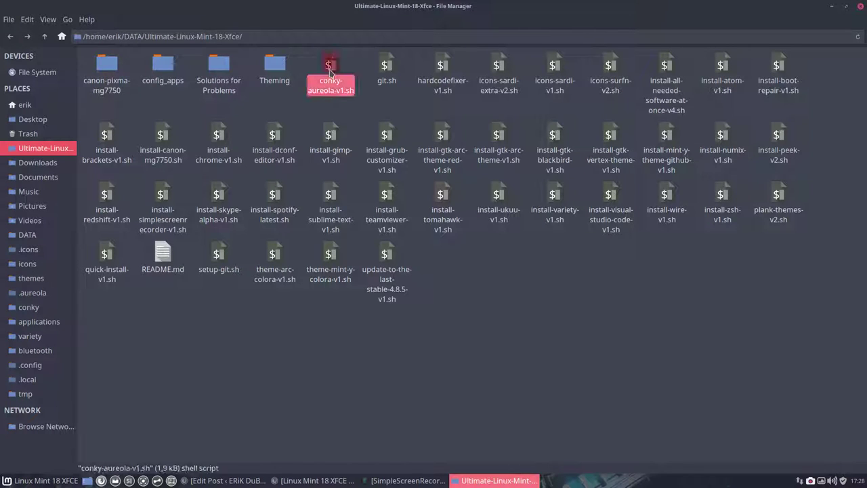
{"action": "right_click", "coordinate": [338, 331]}
{"action": "left_click", "coordinate": [376, 183]}
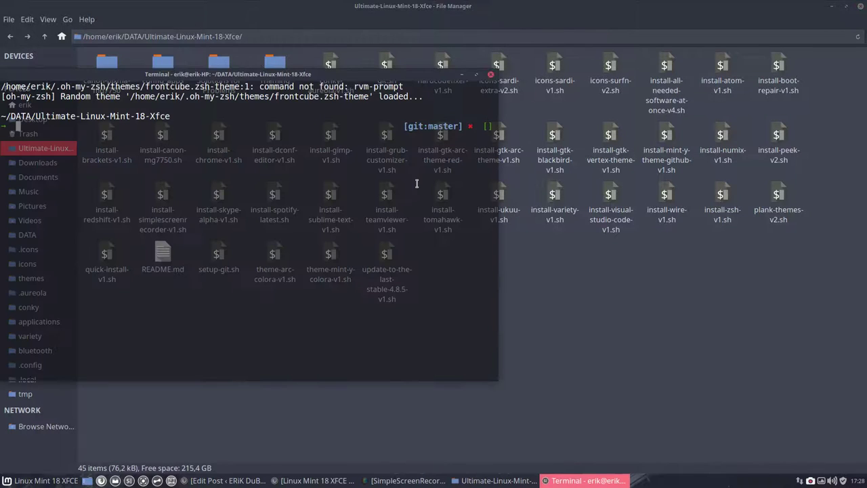
{"action": "left_click_drag", "start_coordinate": [345, 76], "coordinate": [552, 119]}
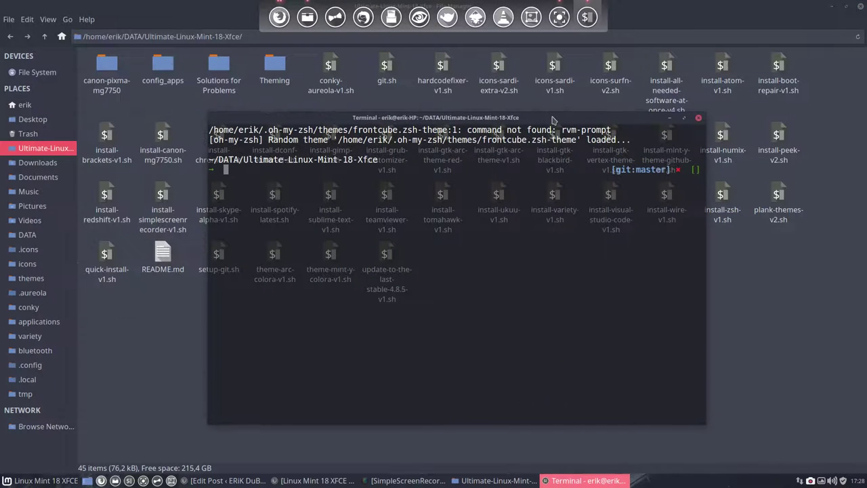
Run ./conky-aureola-v1.sh in the terminal and highlight the /tmp/.aureola path in its output.
{"action": "type", "text": "./con"}
{"action": "key", "text": "Tab"}
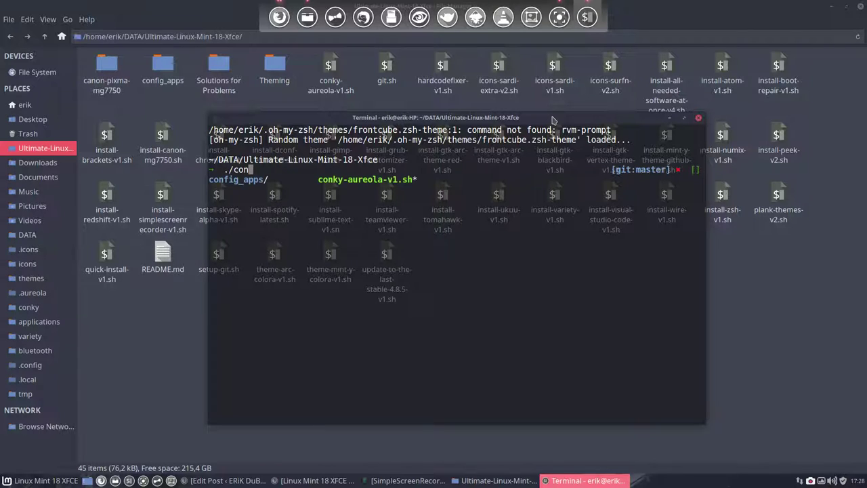
{"action": "type", "text": "k"}
{"action": "key", "text": "Tab"}
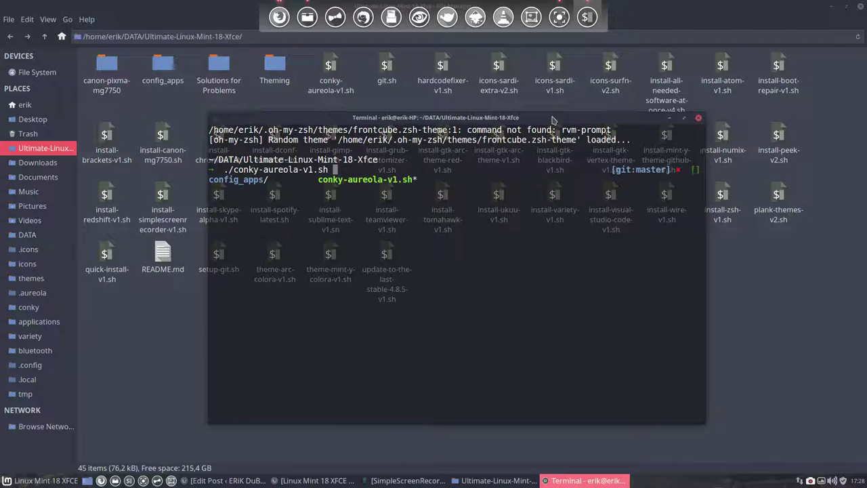
{"action": "key", "text": "Return"}
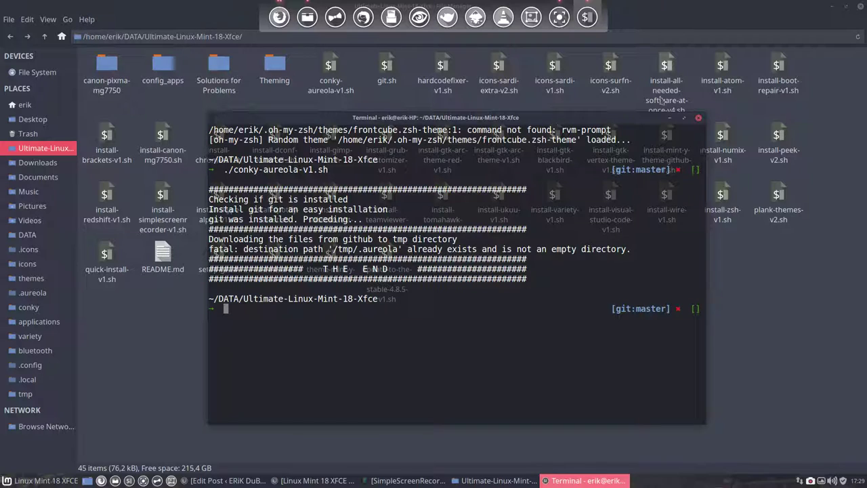
{"action": "left_click_drag", "start_coordinate": [335, 249], "coordinate": [431, 250]}
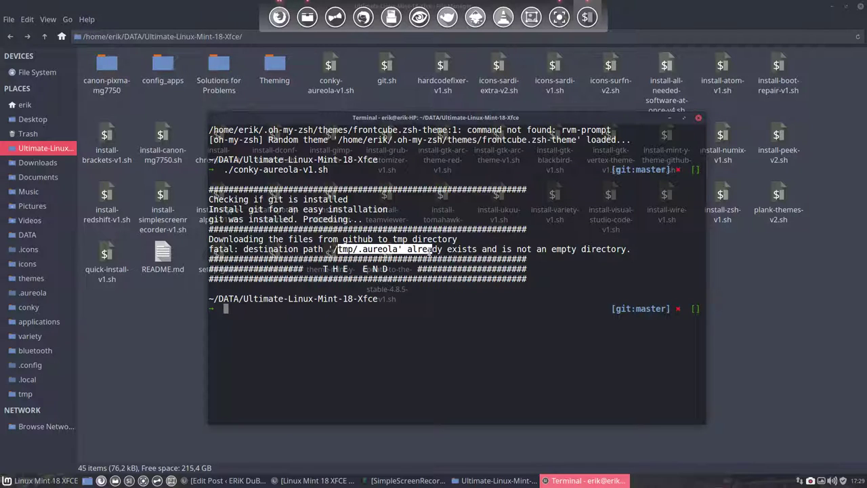
Show the hidden files in the system's /tmp folder, delete the .aureola folder there, and close the file manager.
{"action": "left_click", "coordinate": [128, 368]}
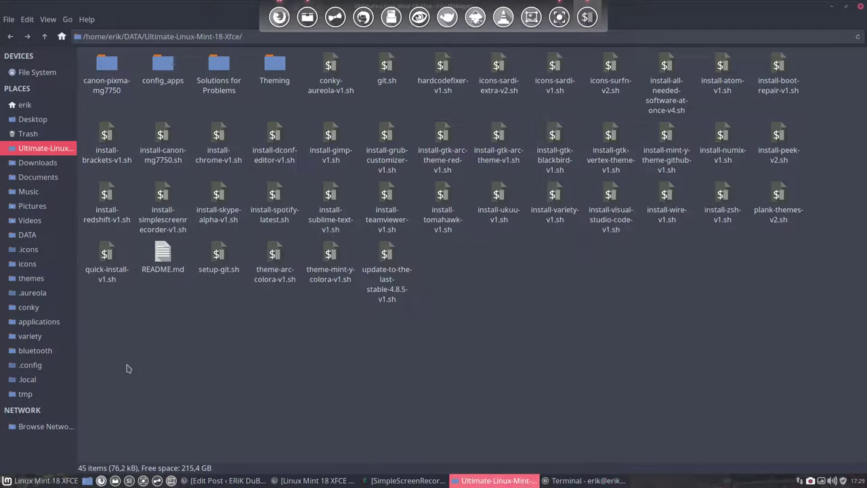
{"action": "left_click", "coordinate": [50, 75]}
{"action": "left_click", "coordinate": [214, 106]}
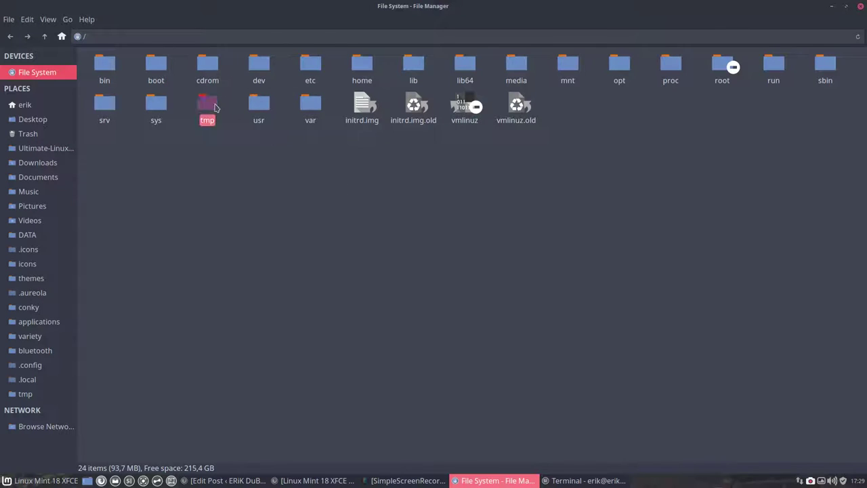
{"action": "double_click", "coordinate": [215, 106]}
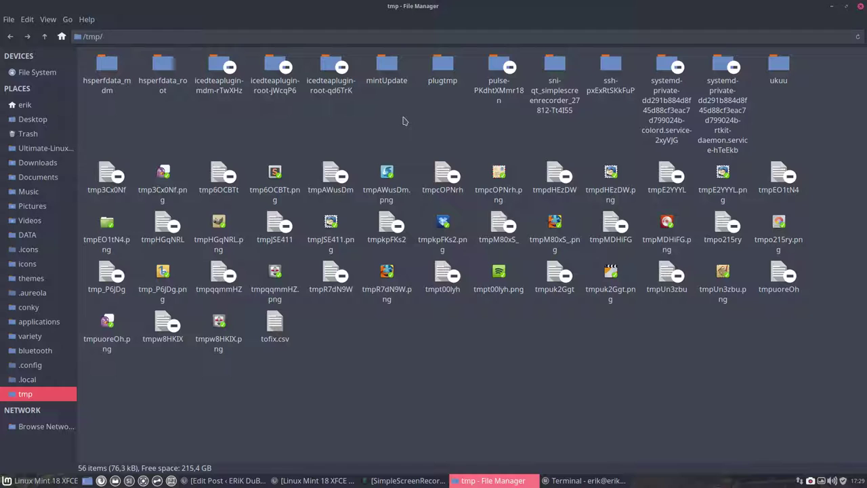
{"action": "key", "text": "ctrl+h"}
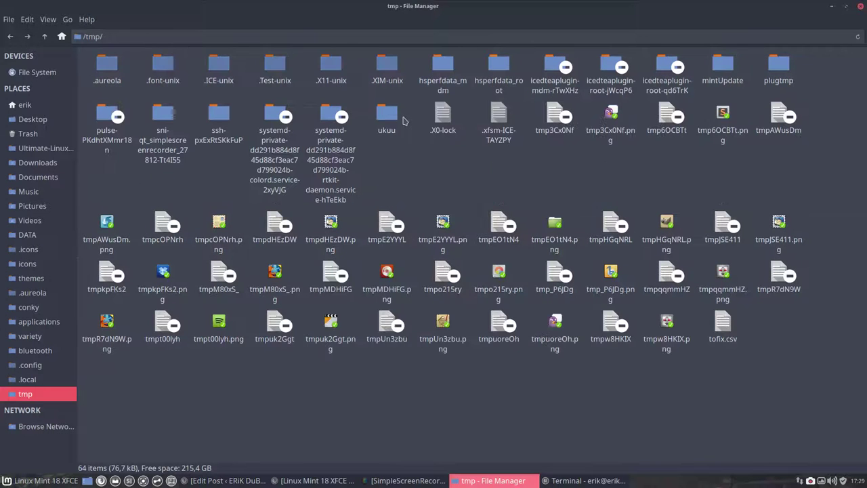
{"action": "left_click", "coordinate": [109, 65]}
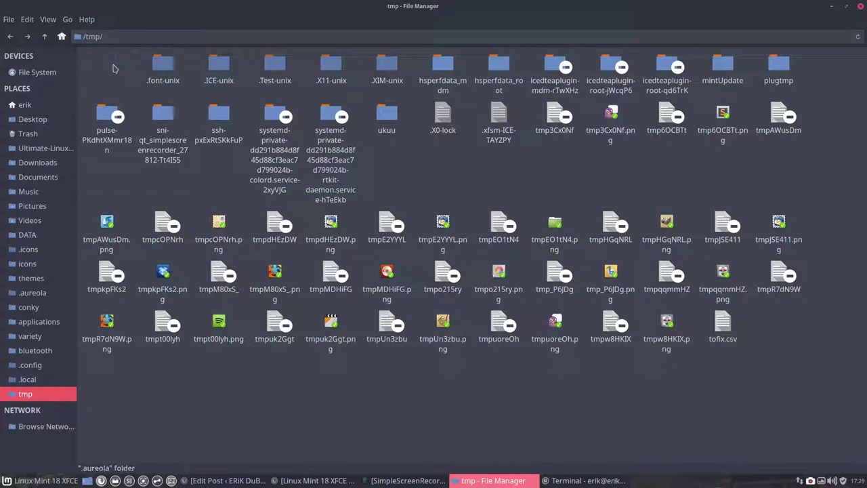
{"action": "key", "text": "Delete"}
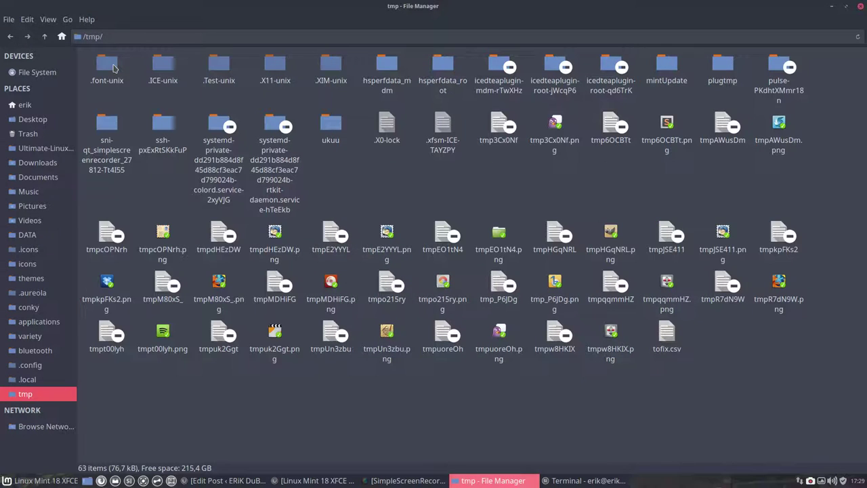
{"action": "left_click", "coordinate": [860, 8]}
Run the conky-aureola-v1.sh script again and close the terminal when it finishes.
{"action": "left_click", "coordinate": [405, 357]}
{"action": "key", "text": "Up"}
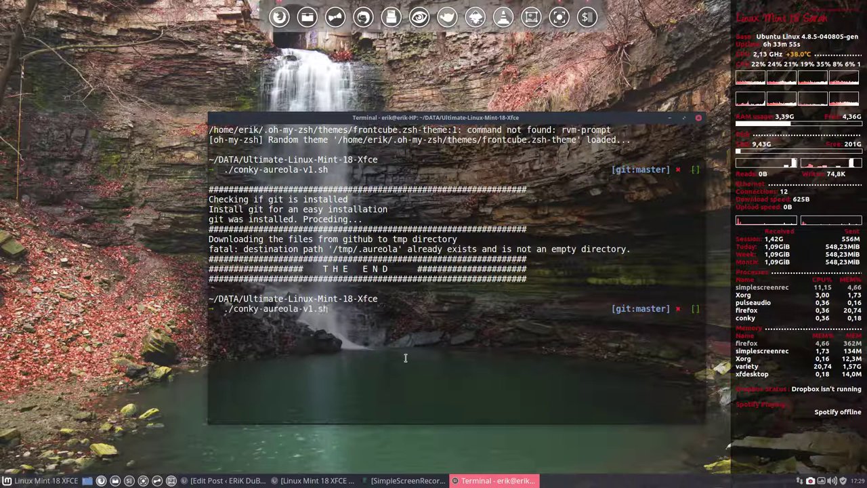
{"action": "key", "text": "Return"}
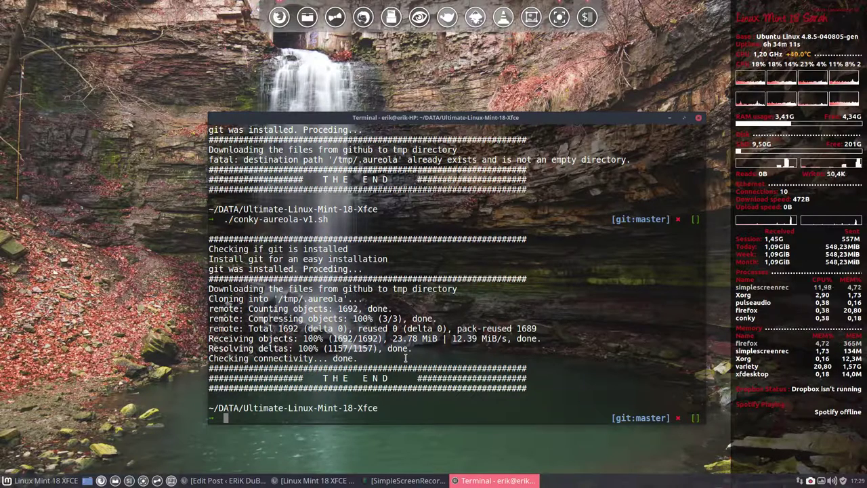
{"action": "left_click", "coordinate": [701, 119]}
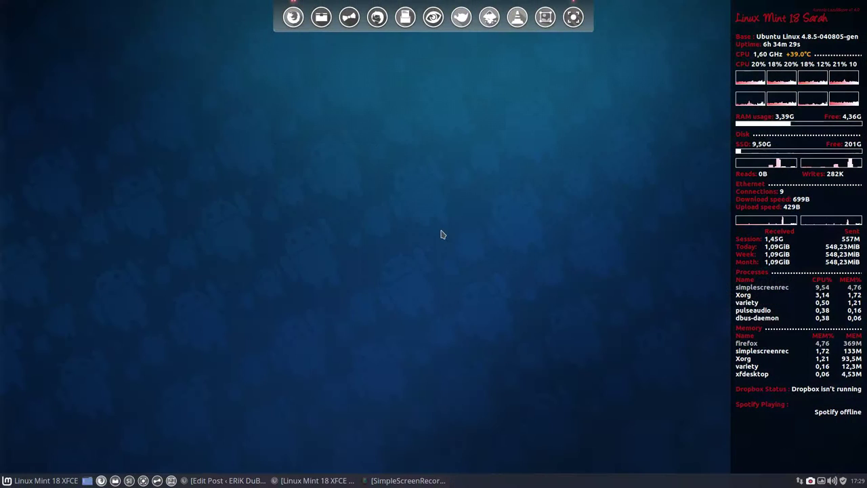
Open the hidden .aureola folder in the home directory and point out the theme folders from acros to spark.
{"action": "left_click", "coordinate": [115, 480]}
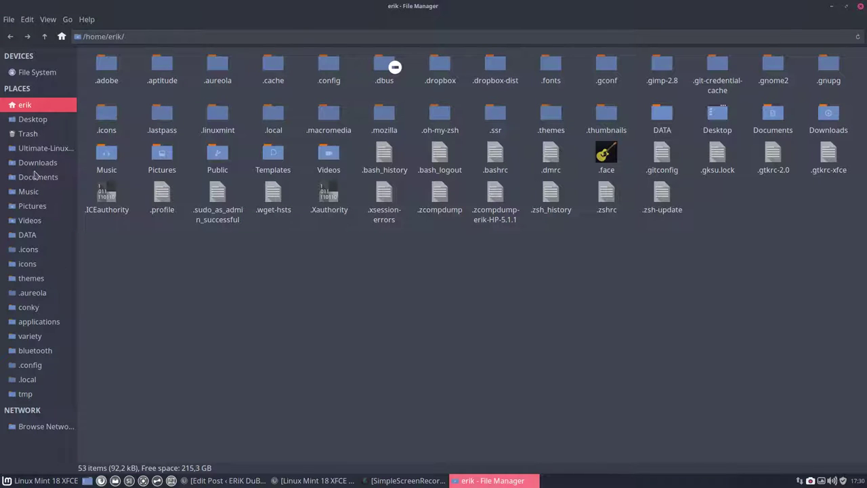
{"action": "left_click", "coordinate": [38, 293]}
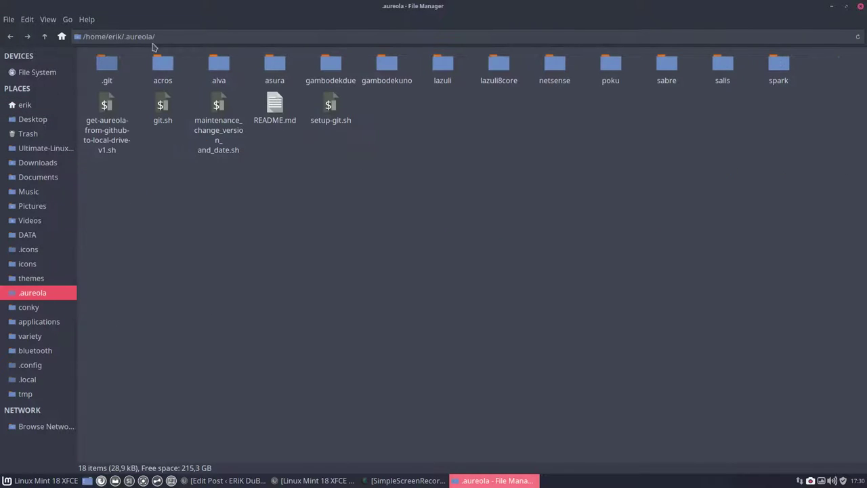
{"action": "left_click", "coordinate": [87, 36]}
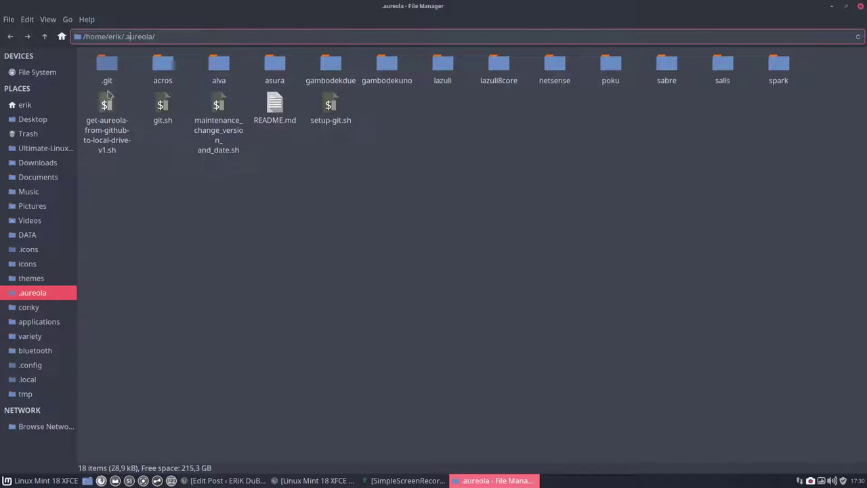
{"action": "left_click_drag", "start_coordinate": [147, 65], "coordinate": [813, 80]}
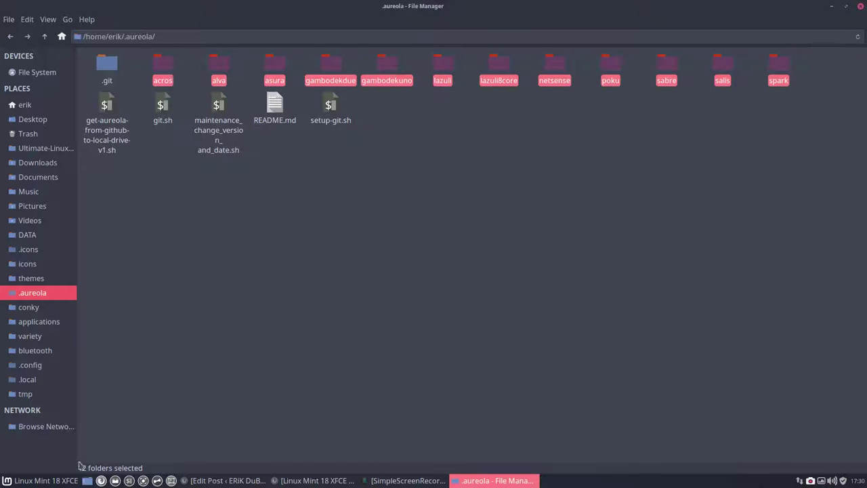
{"action": "left_click", "coordinate": [439, 187]}
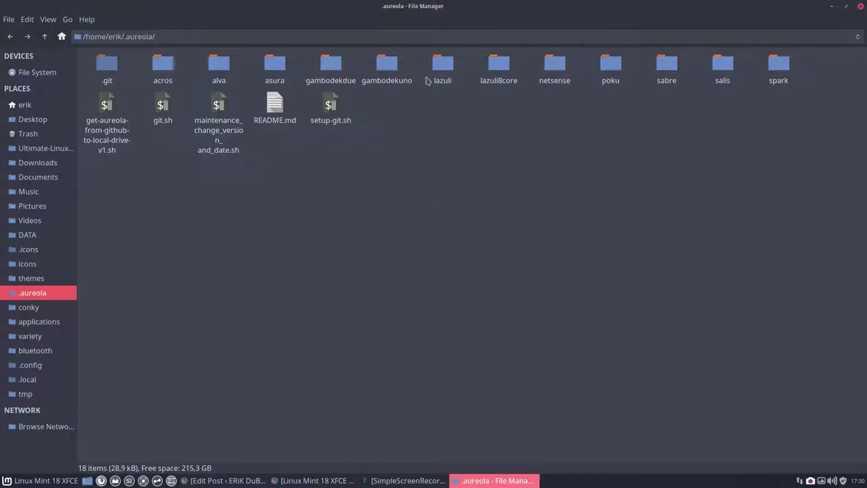
Select the lazuli8core folder, then unmaximize the file manager and snap it to the upper-left quarter of the desktop.
{"action": "double_click", "coordinate": [512, 8]}
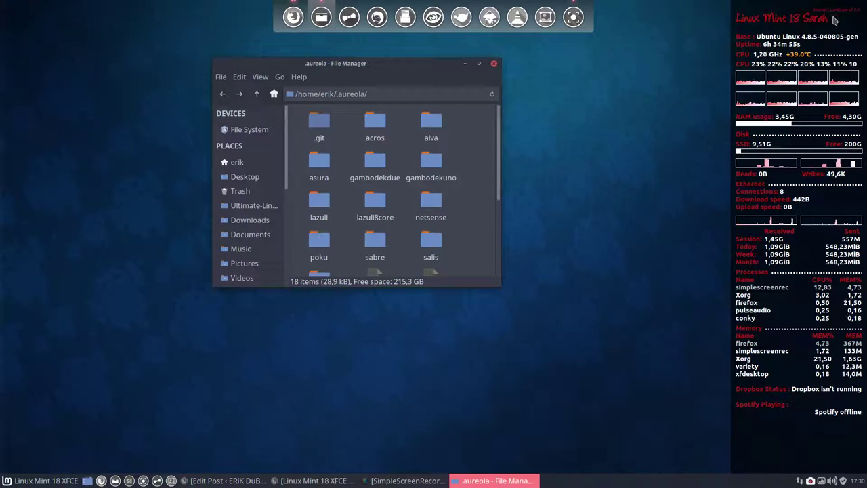
{"action": "double_click", "coordinate": [371, 64]}
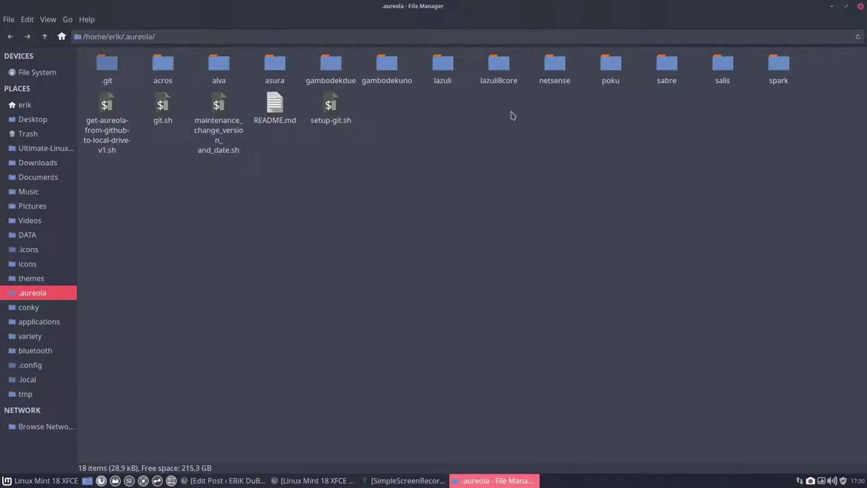
{"action": "left_click", "coordinate": [499, 65]}
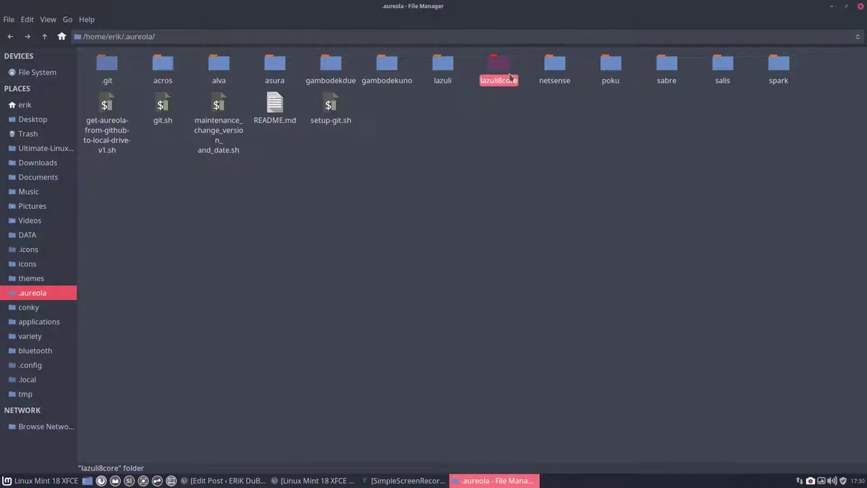
{"action": "double_click", "coordinate": [505, 17]}
{"action": "left_click_drag", "start_coordinate": [345, 78], "coordinate": [3, 80]}
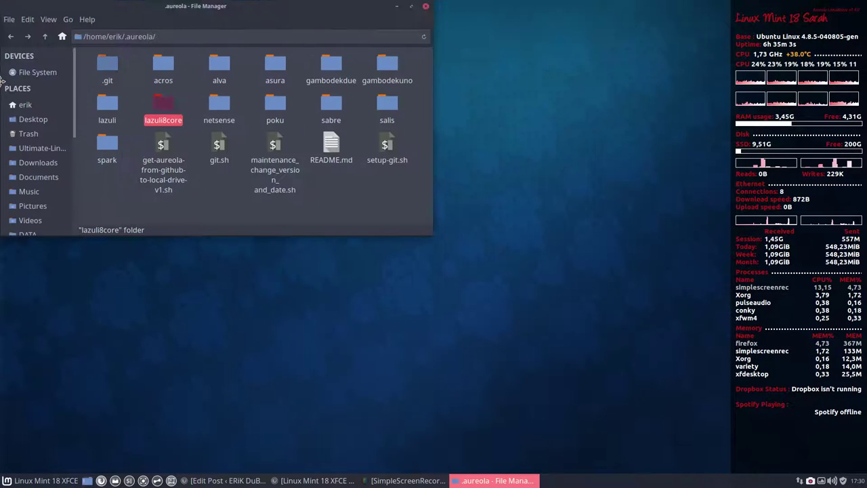
Point out the lazuli and lazuli8core theme folders in the .aureola folder.
{"action": "left_click", "coordinate": [190, 191]}
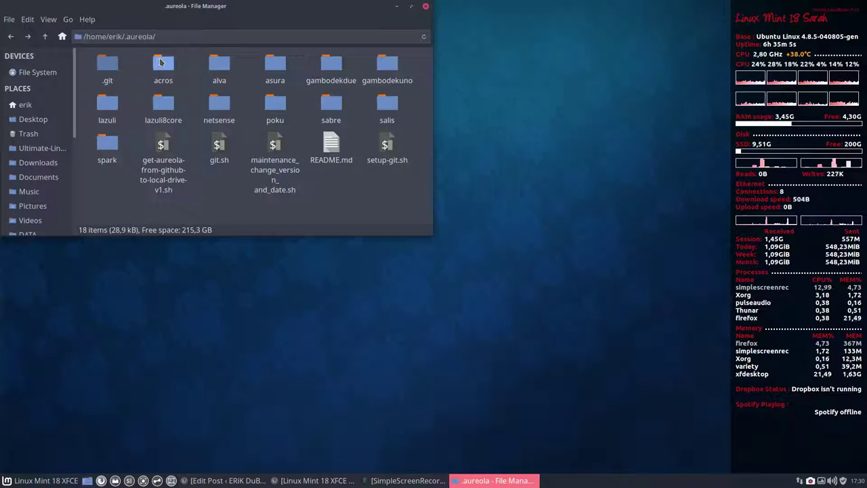
{"action": "left_click", "coordinate": [106, 108]}
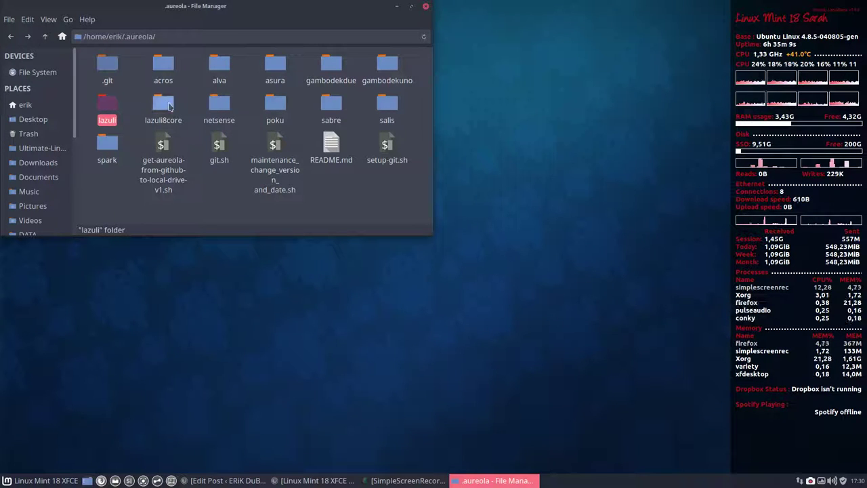
{"action": "left_click", "coordinate": [162, 105]}
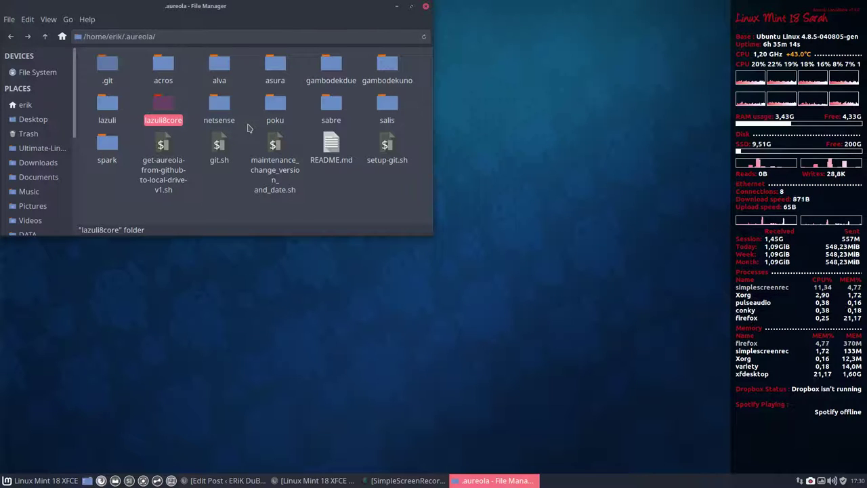
Open the acros theme folder and launch a terminal in it.
{"action": "left_click", "coordinate": [163, 68]}
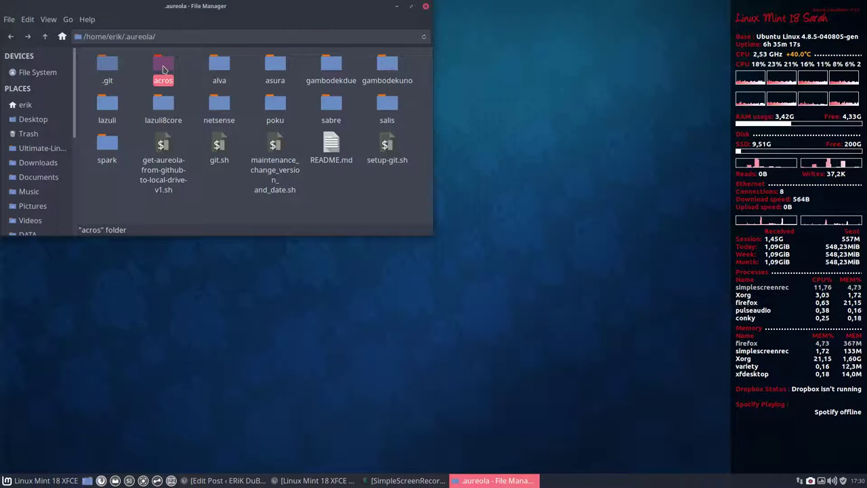
{"action": "double_click", "coordinate": [162, 68]}
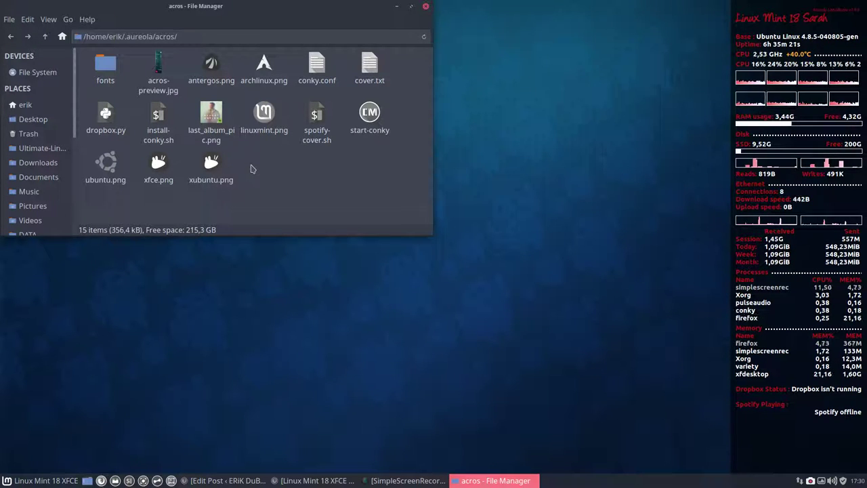
{"action": "right_click", "coordinate": [255, 167]}
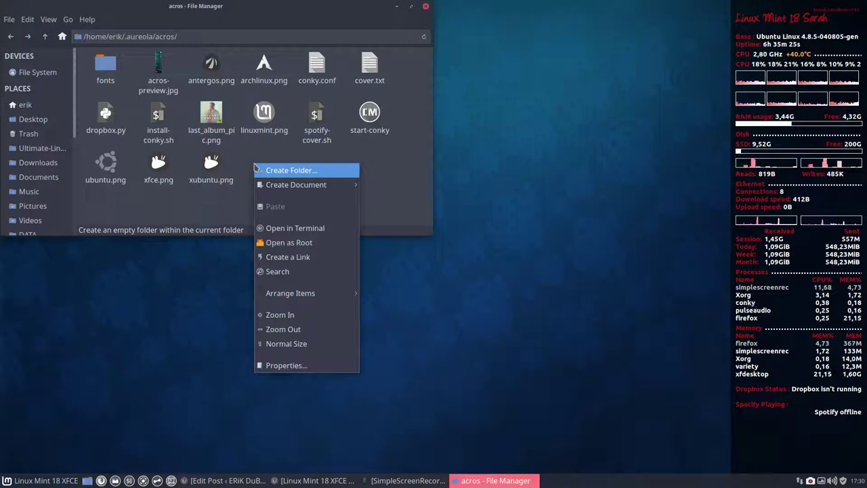
{"action": "left_click", "coordinate": [302, 243]}
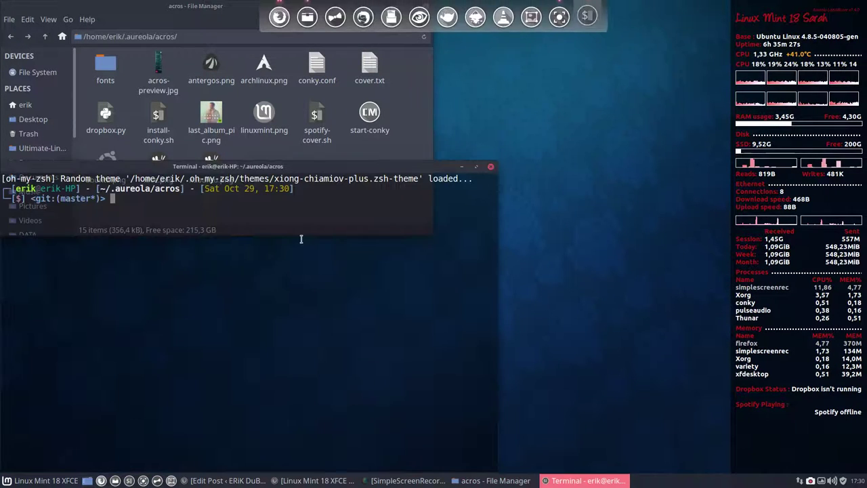
Run ./install-conky.sh for the acros theme and answer y to deleting everything in ~/.config/conky.
{"action": "type", "text": "./install-conky.sh"}
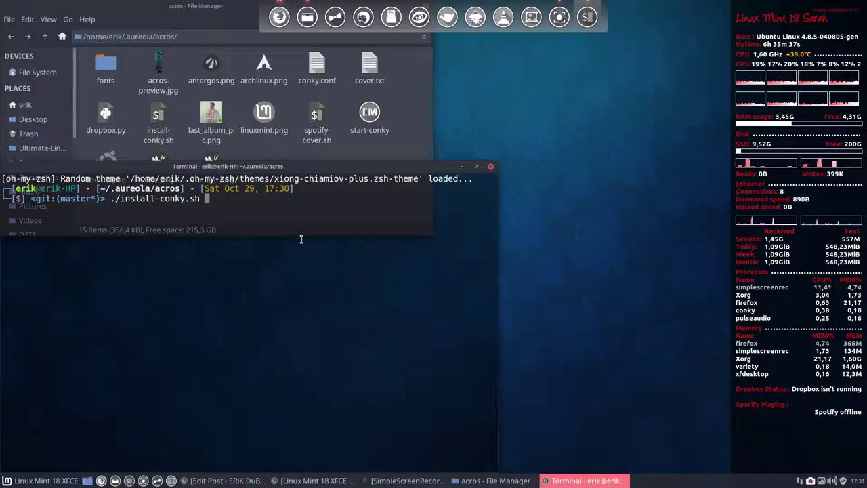
{"action": "key", "text": "Return"}
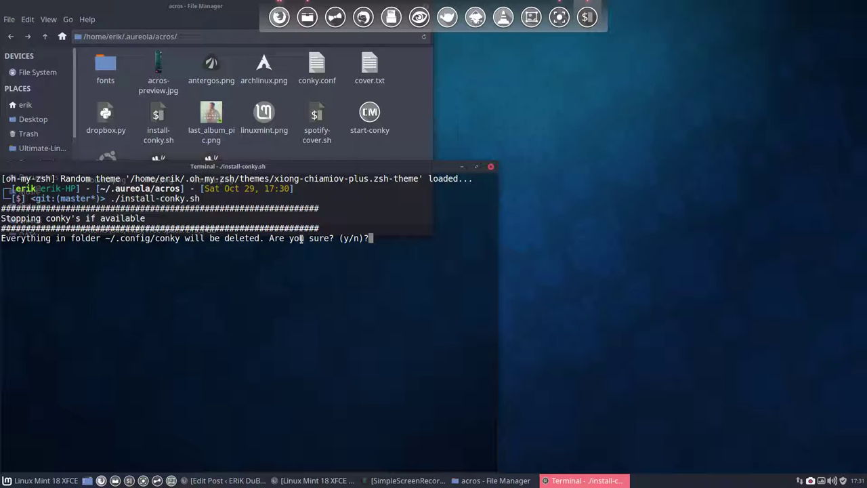
{"action": "type", "text": "y"}
{"action": "key", "text": "Return"}
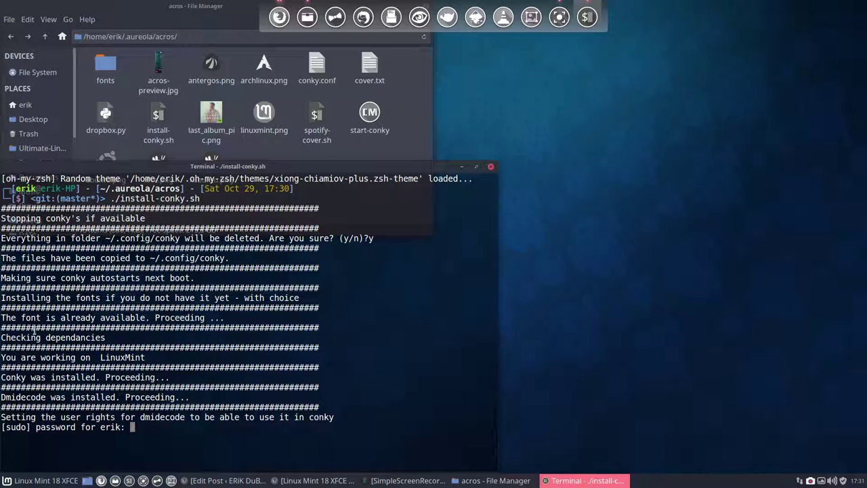
Check the script's font and dependency lines, enter the sudo password to finish the acros installation, and close the terminal.
{"action": "left_click_drag", "start_coordinate": [25, 317], "coordinate": [141, 316]}
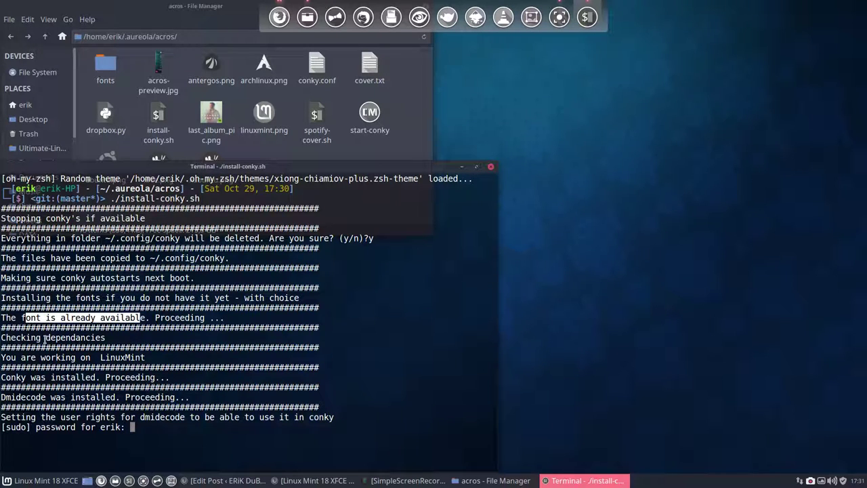
{"action": "left_click_drag", "start_coordinate": [46, 337], "coordinate": [116, 339]}
{"action": "left_click", "coordinate": [114, 381]}
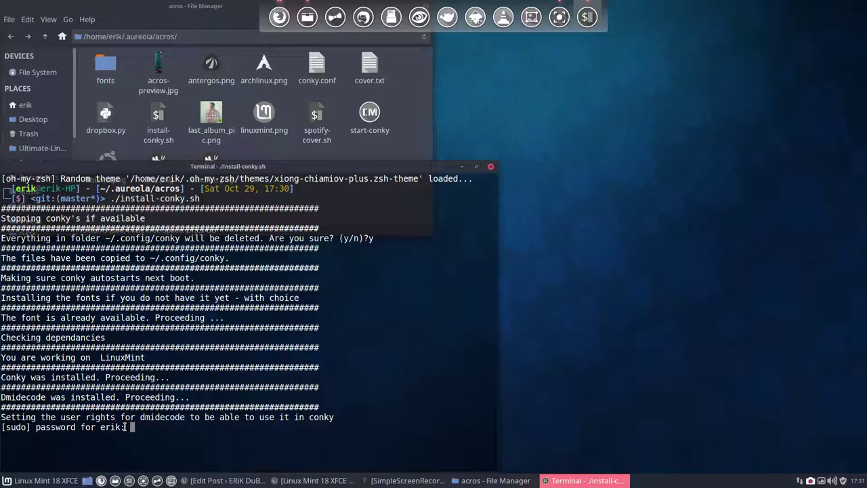
{"action": "key", "text": "Return"}
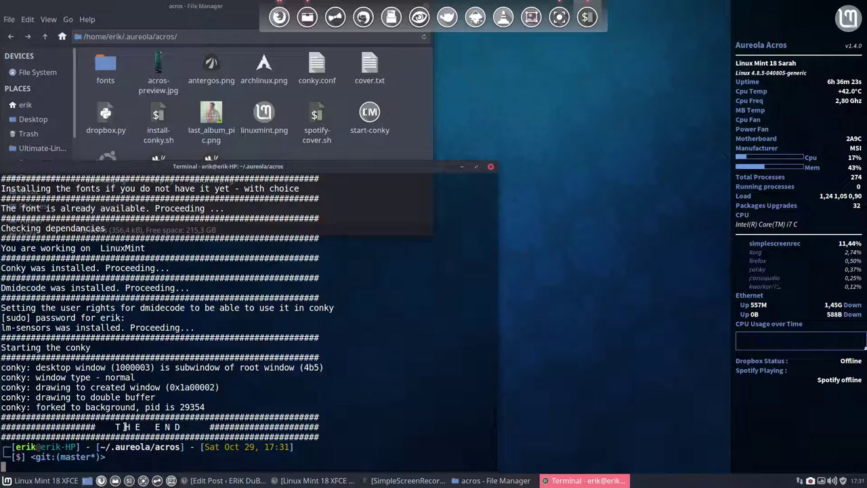
{"action": "left_click", "coordinate": [490, 168]}
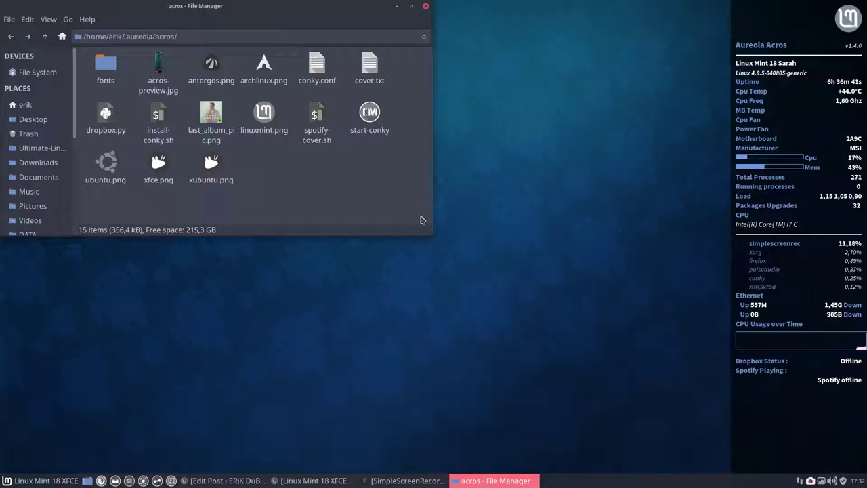
Check the number of pending package upgrades with sudo apt upgrade, entering the sudo password, and close the terminal without continuing.
{"action": "key", "text": "ctrl+alt+t"}
{"action": "type", "text": "s"}
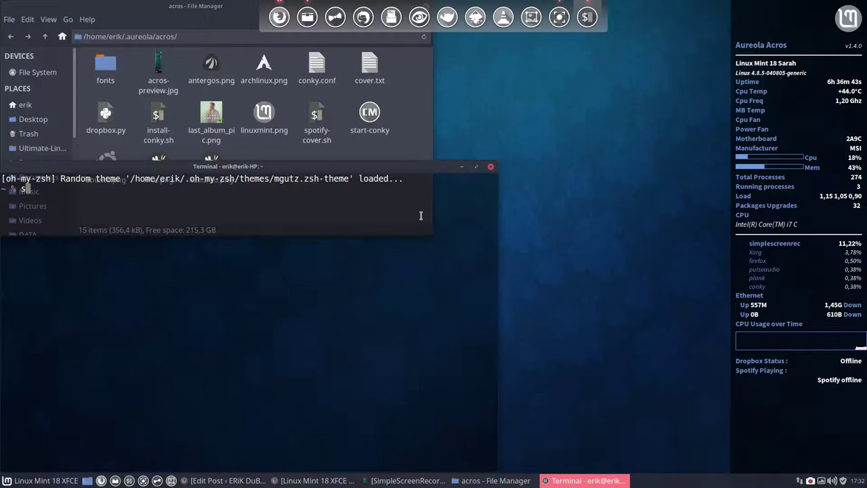
{"action": "type", "text": "udo apt upg"}
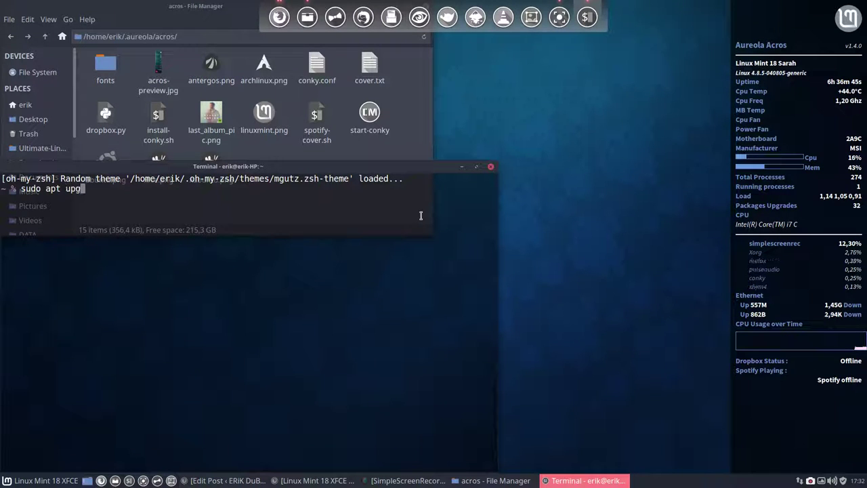
{"action": "type", "text": "rade"}
{"action": "key", "text": "Return"}
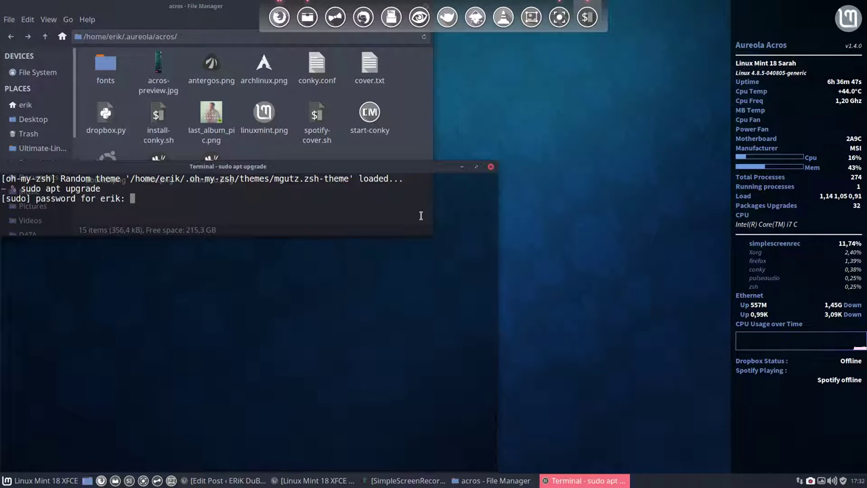
{"action": "key", "text": "Return"}
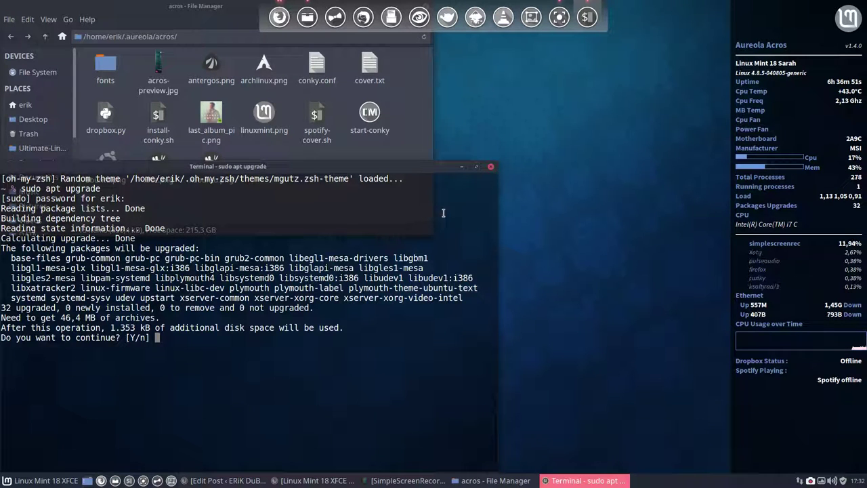
{"action": "double_click", "coordinate": [6, 307]}
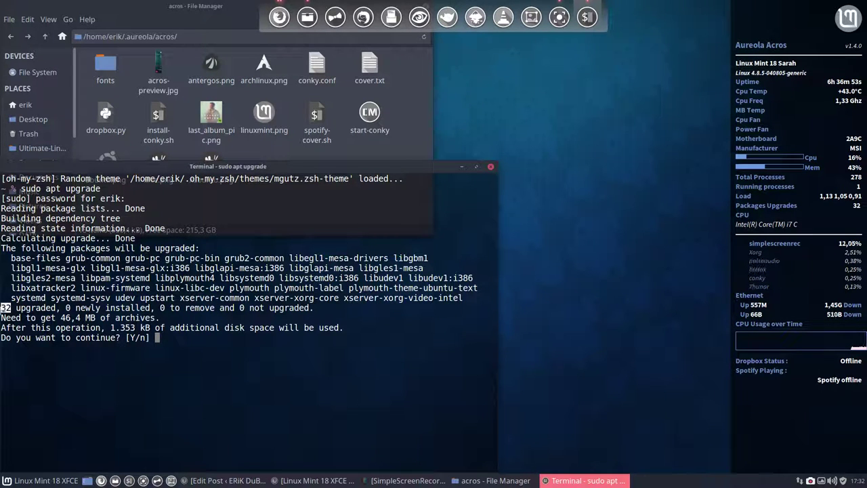
{"action": "left_click", "coordinate": [490, 166]}
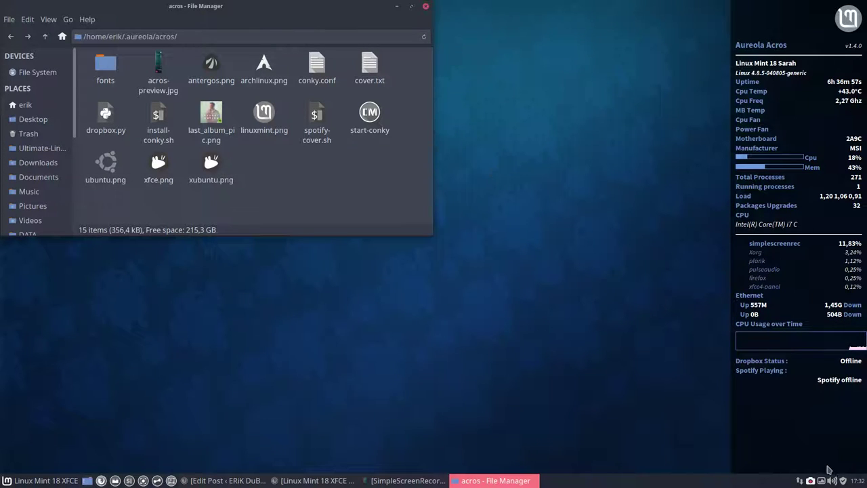
Check the system's update status in Update Manager and close it.
{"action": "left_click", "coordinate": [843, 480]}
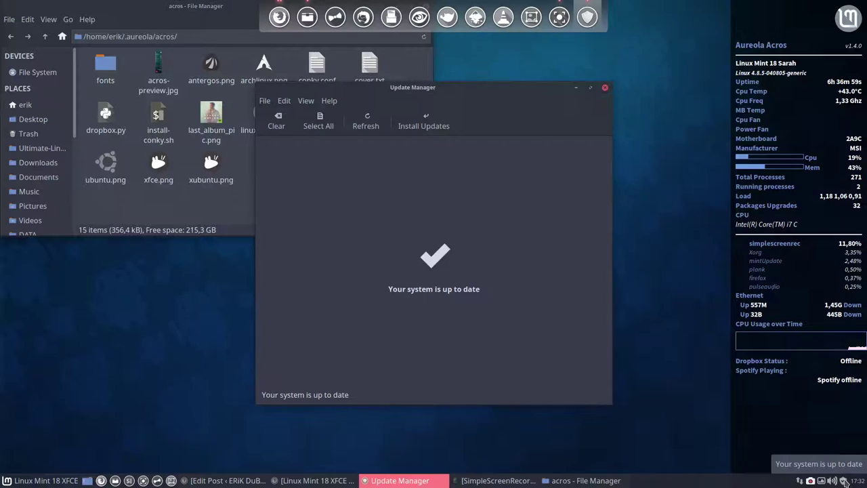
{"action": "left_click", "coordinate": [605, 91]}
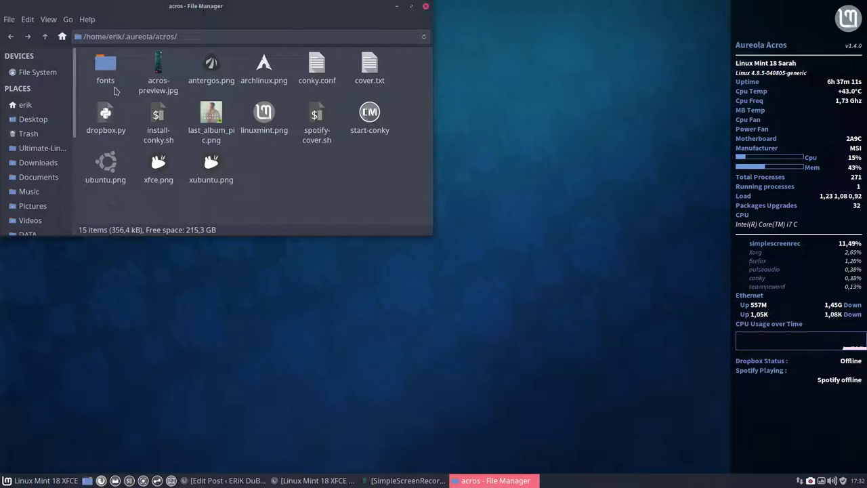
Return to the .aureola folder, open the asura theme folder, and launch a terminal in it.
{"action": "left_click", "coordinate": [46, 38]}
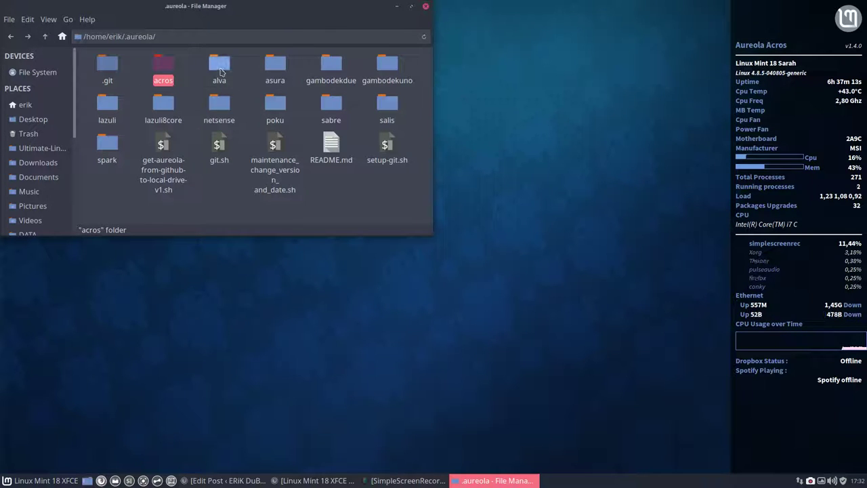
{"action": "left_click", "coordinate": [227, 68]}
{"action": "double_click", "coordinate": [275, 65]}
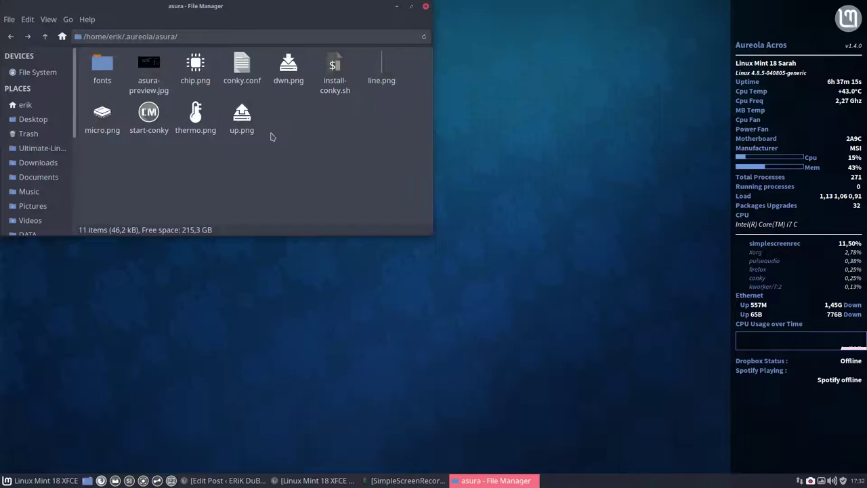
{"action": "right_click", "coordinate": [260, 181]}
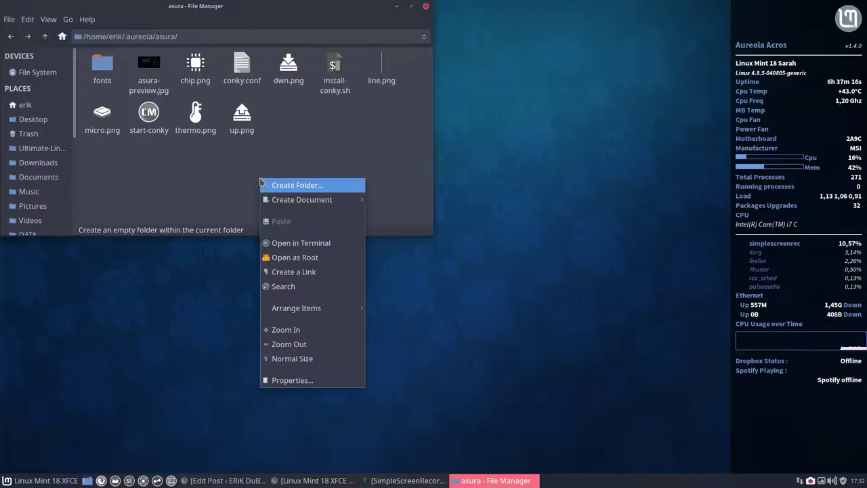
{"action": "left_click", "coordinate": [320, 248]}
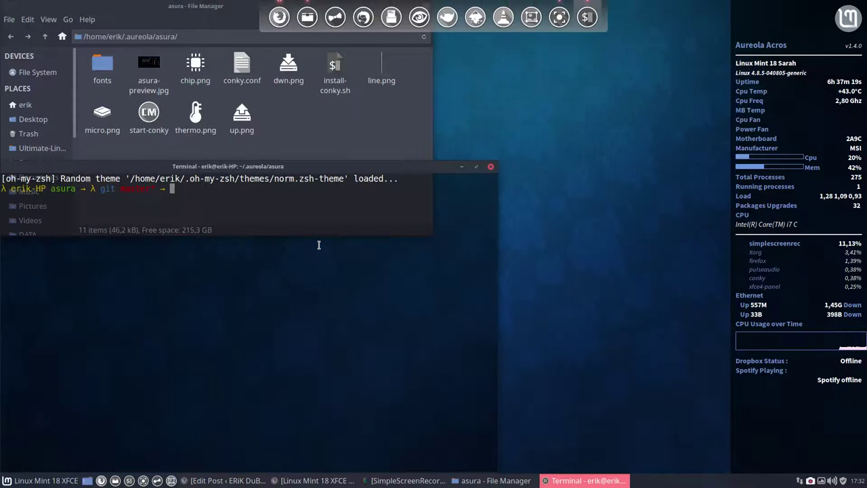
Run ./install-conky.sh for the asura theme, answering y to deleting the ~/.config/conky contents and to installing the font.
{"action": "type", "text": "./ins"}
{"action": "key", "text": "Tab"}
{"action": "key", "text": "Return"}
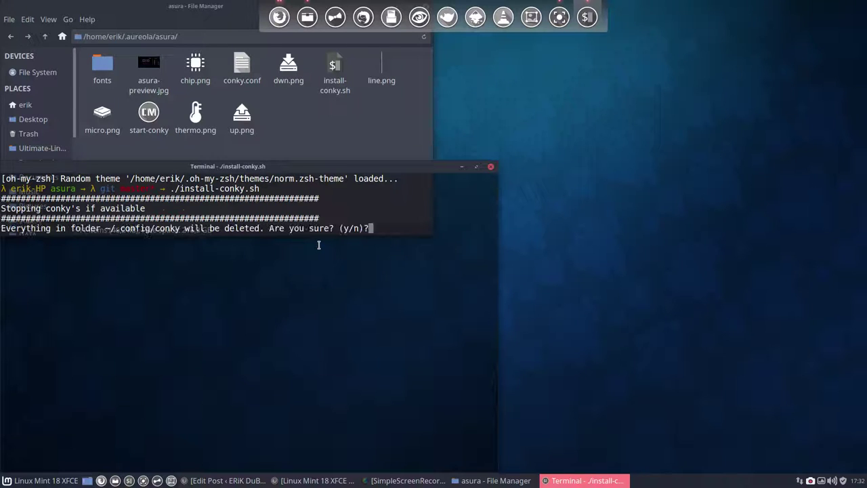
{"action": "type", "text": "y"}
{"action": "key", "text": "Return"}
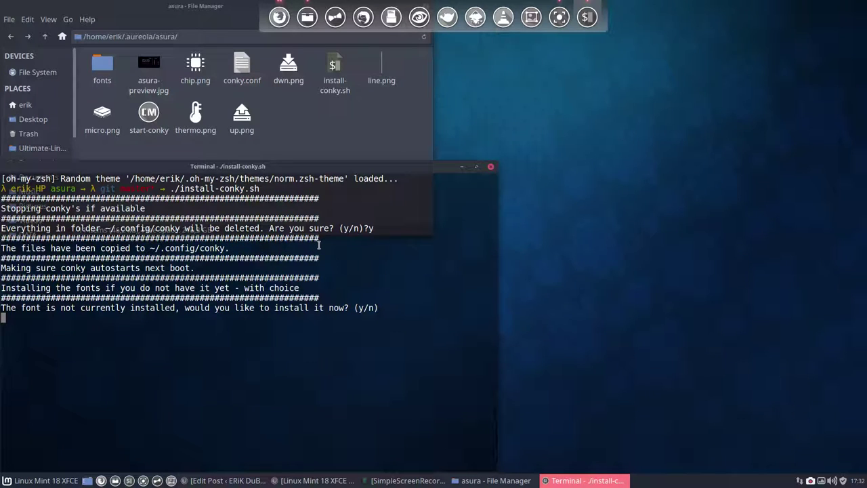
{"action": "type", "text": "y"}
{"action": "key", "text": "Return"}
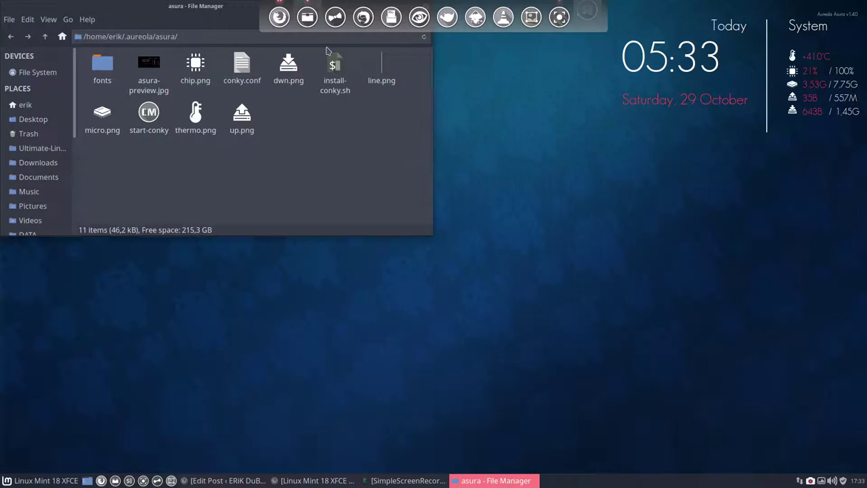
Close the terminal, move the file manager away from its snapped position, and close it to clear the desktop.
{"action": "left_click", "coordinate": [491, 166]}
{"action": "left_click_drag", "start_coordinate": [249, 8], "coordinate": [307, 166]}
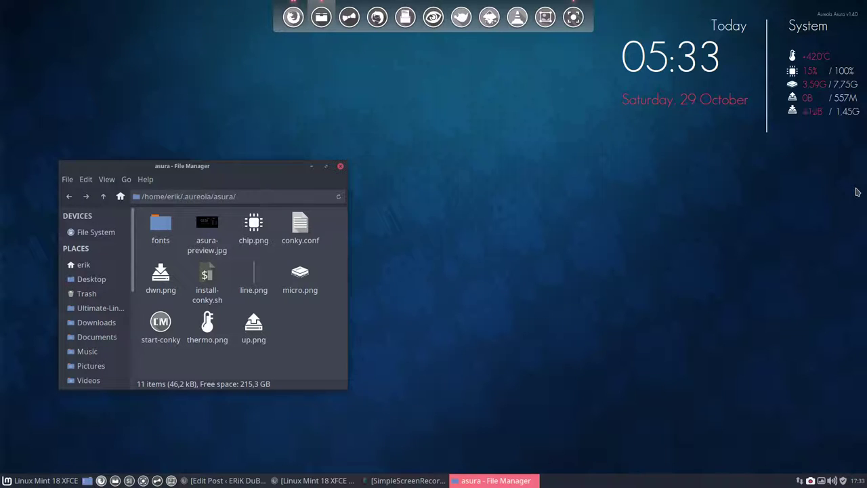
{"action": "left_click", "coordinate": [340, 166]}
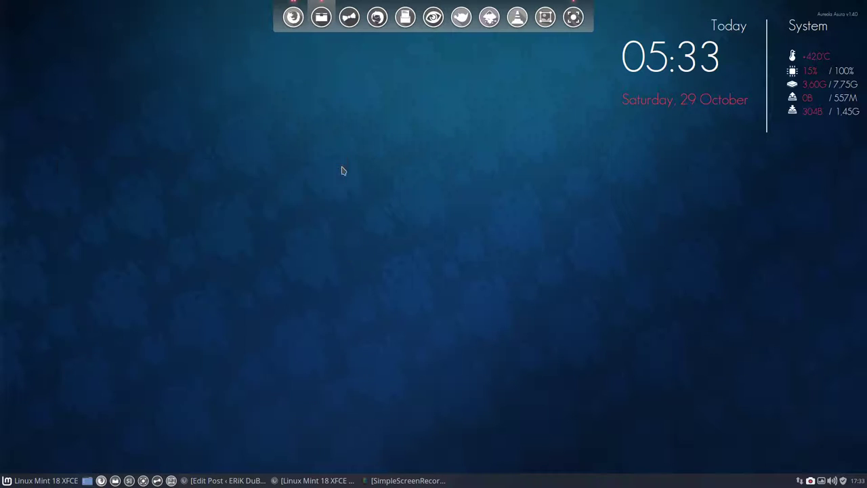